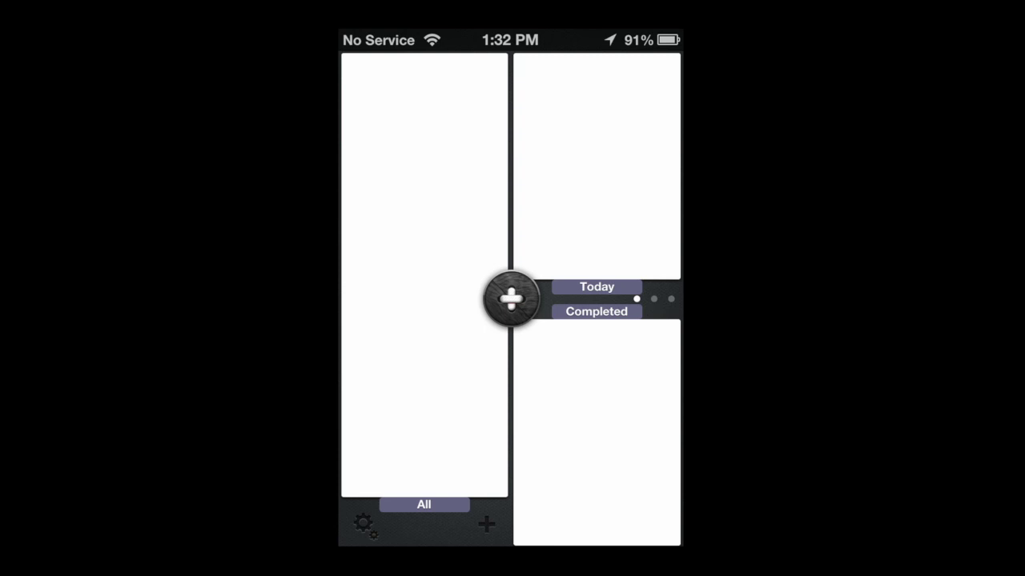
Start a new App Videos to-do due Sep 24, 2012, marked completed, with alarm on.
left_click(486, 525)
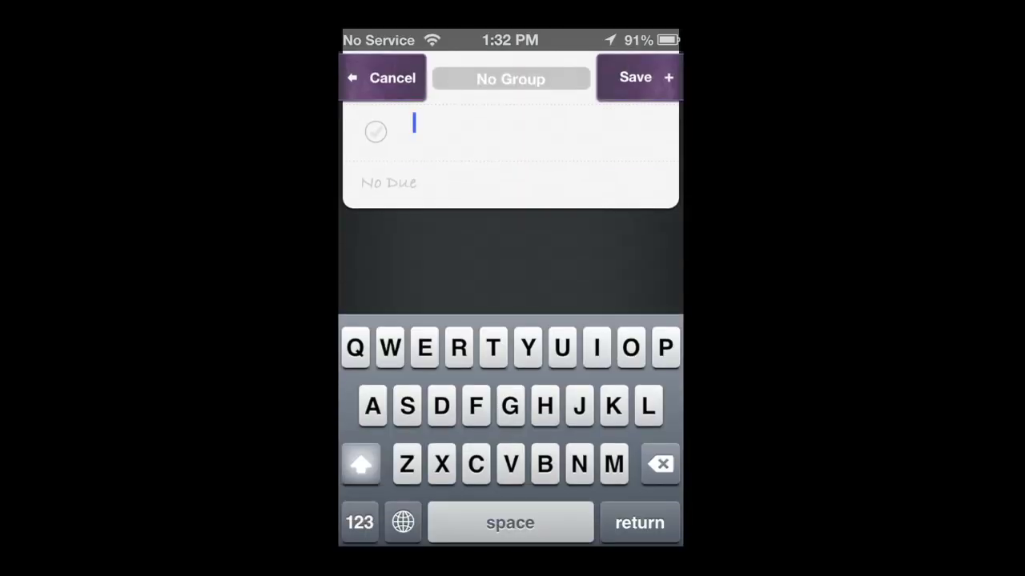
left_click(389, 182)
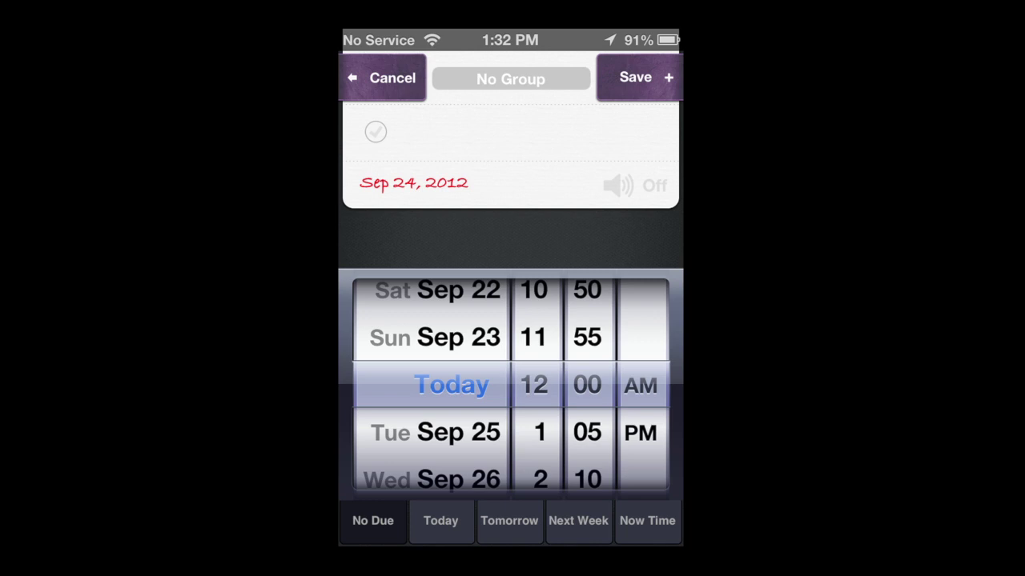
left_click(510, 79)
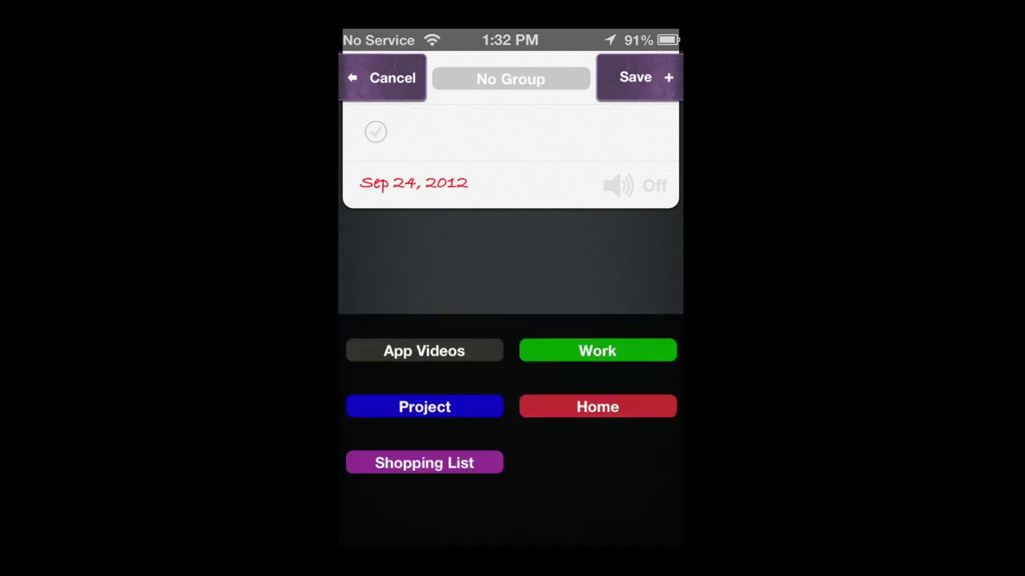
left_click(423, 350)
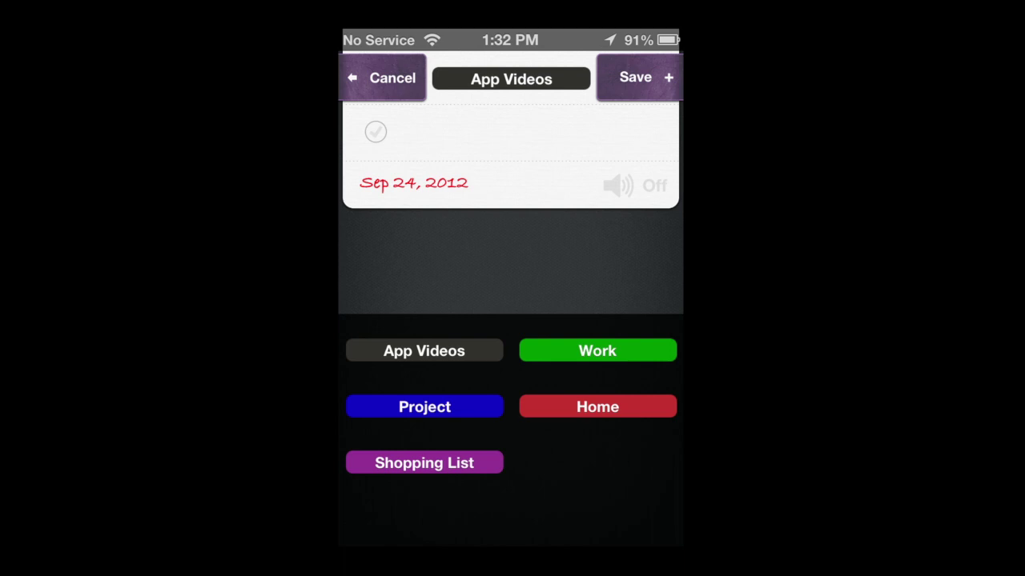
left_click(376, 132)
left_click(634, 186)
Name the to-do 'Ready ToDo', save it, and discard the leftover empty form.
left_click(480, 128)
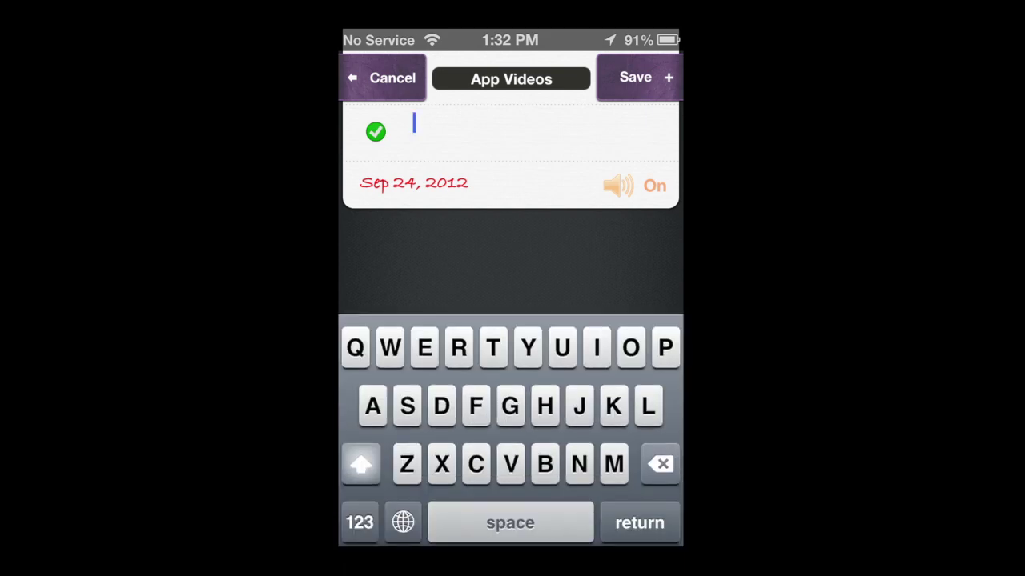
type("Read")
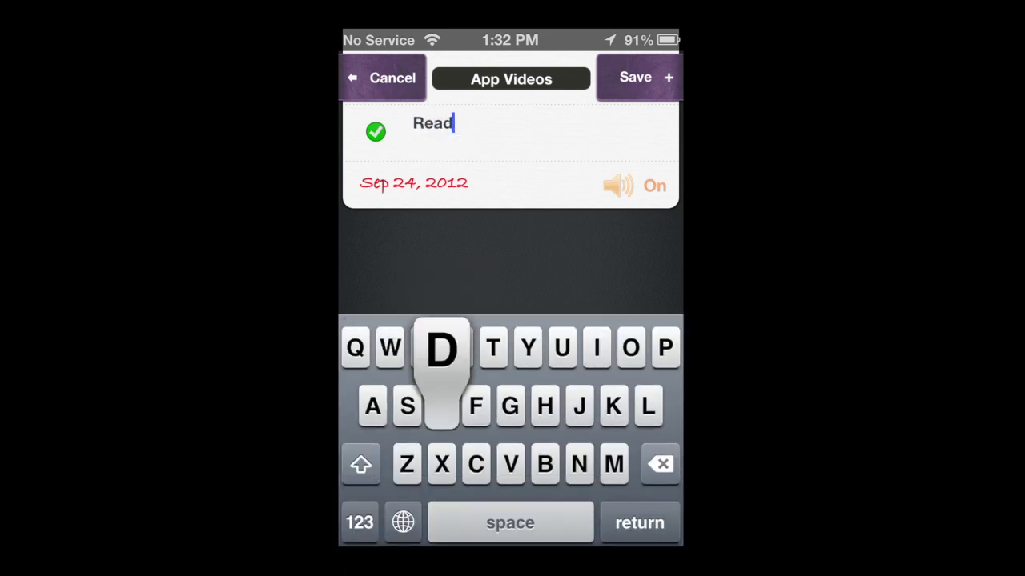
type("y ToDo")
left_click(638, 77)
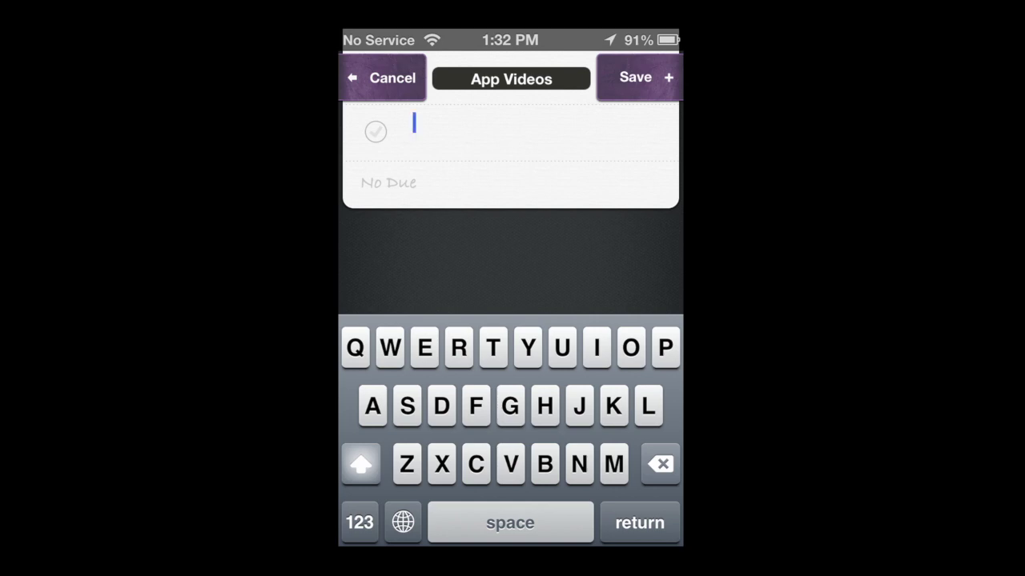
left_click(384, 78)
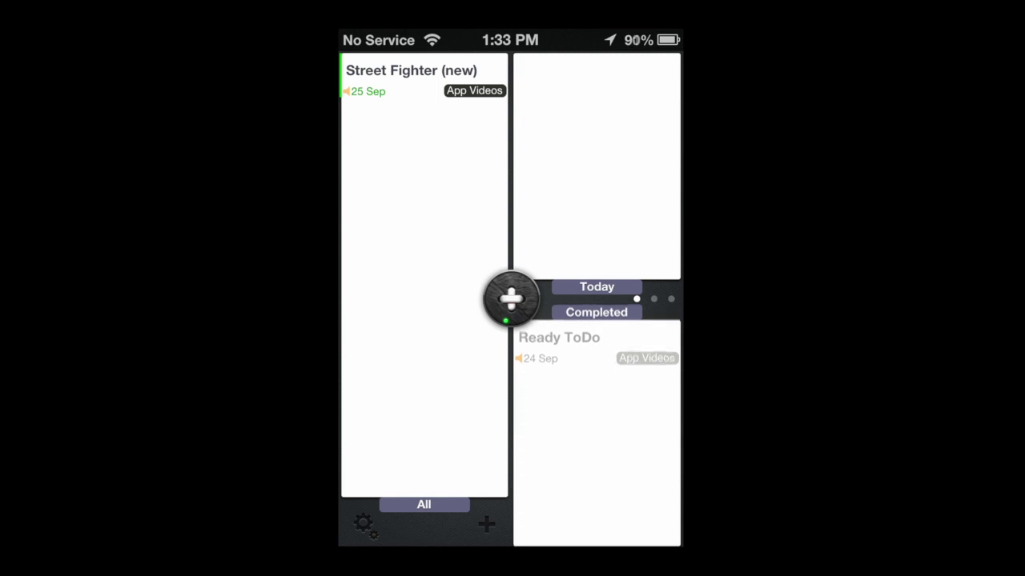
Reopen Ready ToDo from the Completed list, untick its checkmark, and save it.
left_click_drag(510, 298, 593, 428)
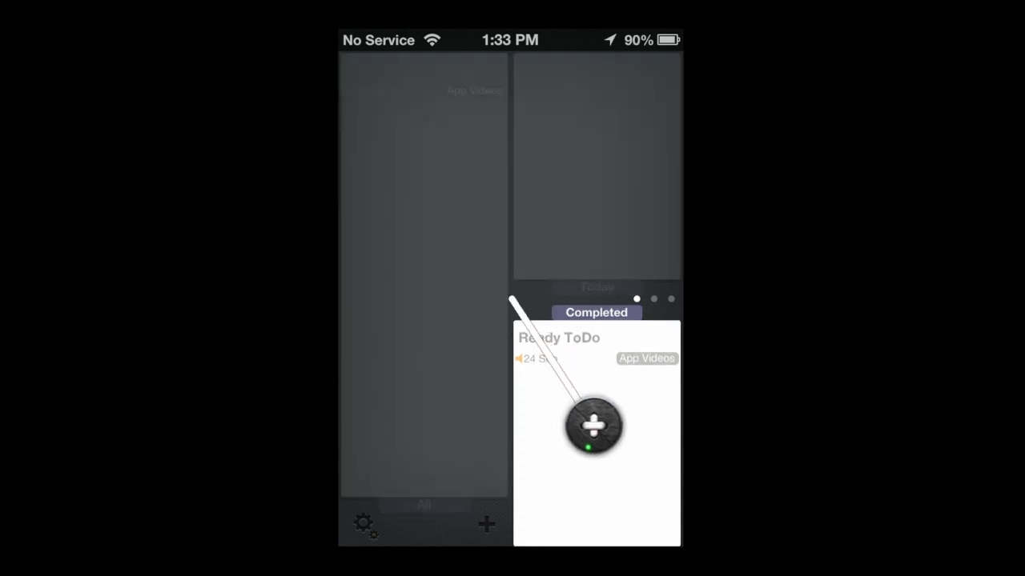
left_click(512, 306)
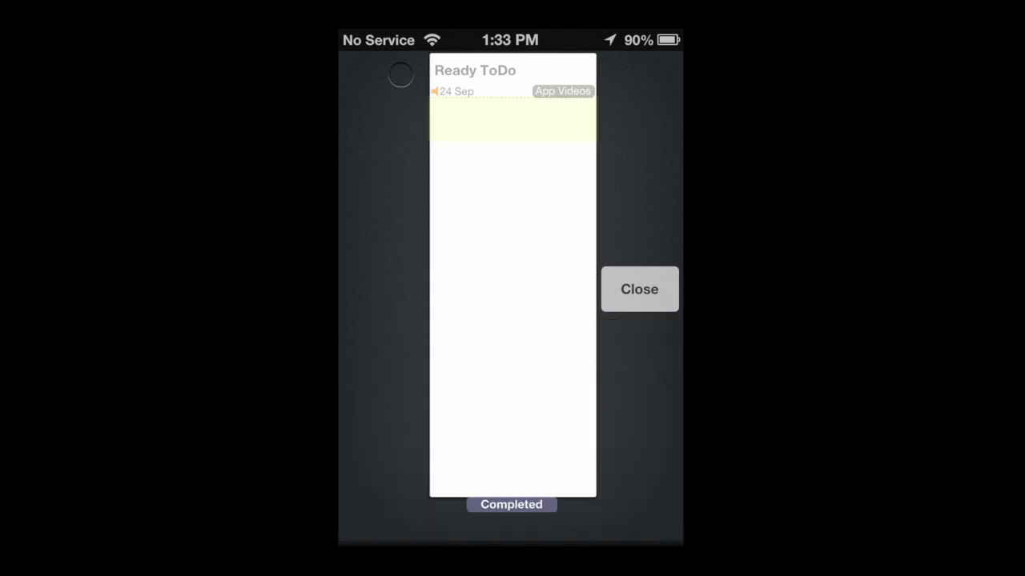
left_click(513, 116)
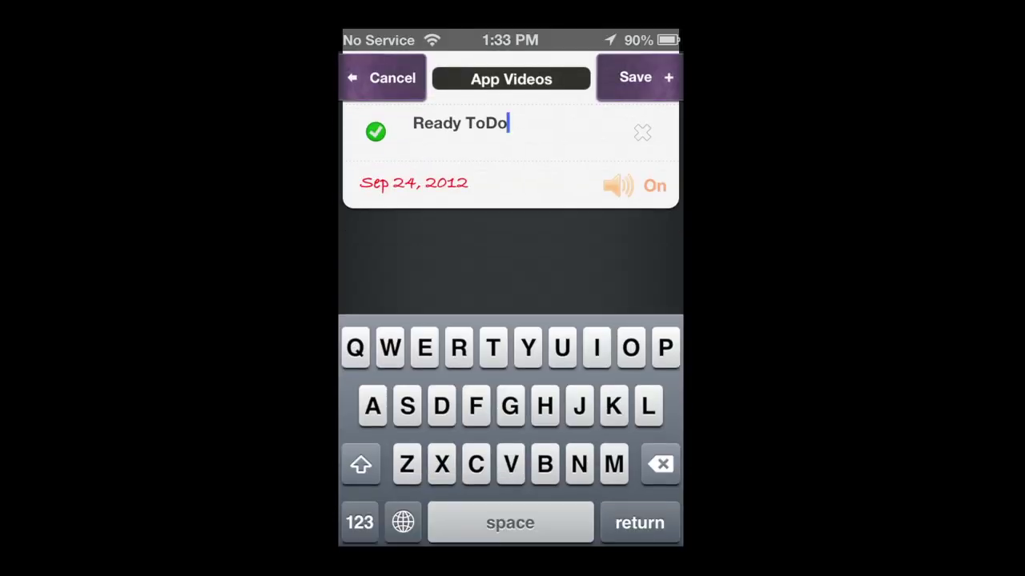
left_click(376, 132)
left_click(638, 77)
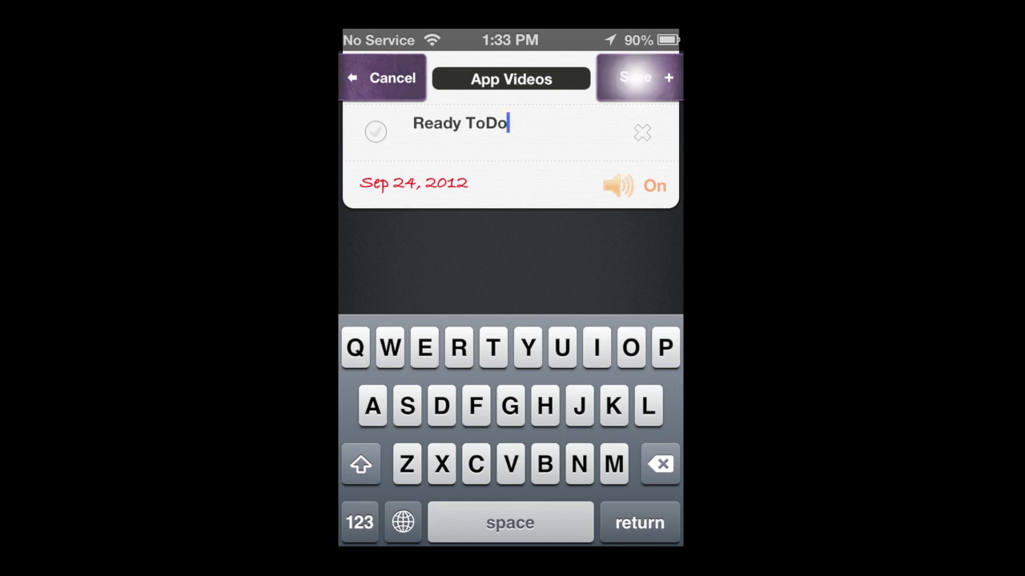
left_click(384, 77)
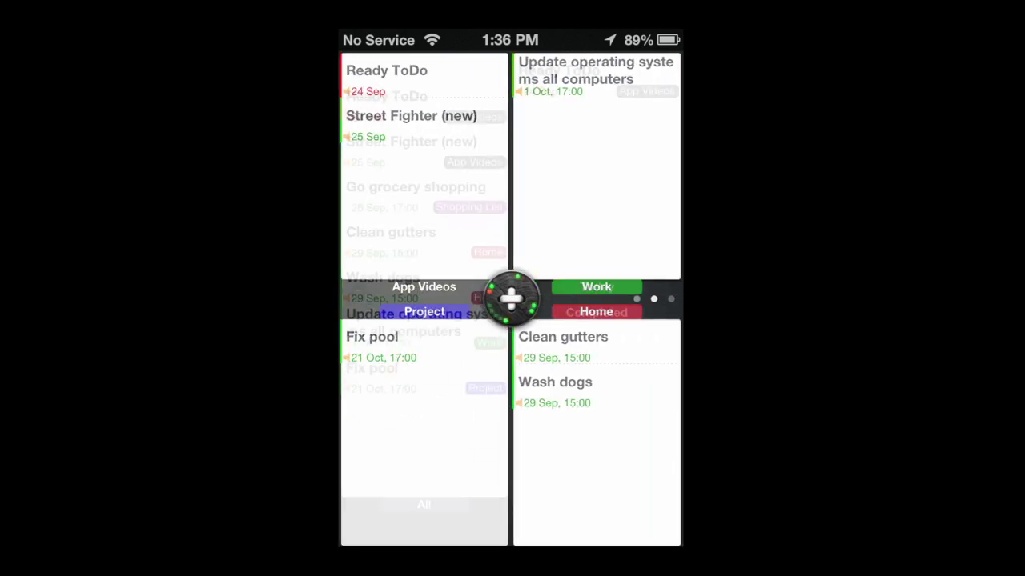
Switch to the All list and open 'Go grocery shopping' for editing.
left_click_drag(511, 298, 373, 121)
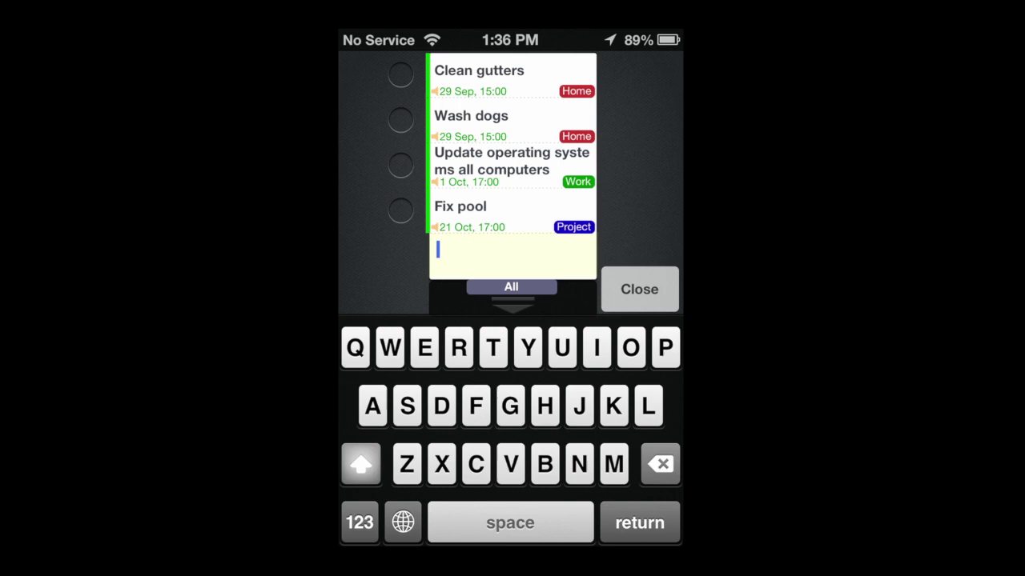
left_click(512, 305)
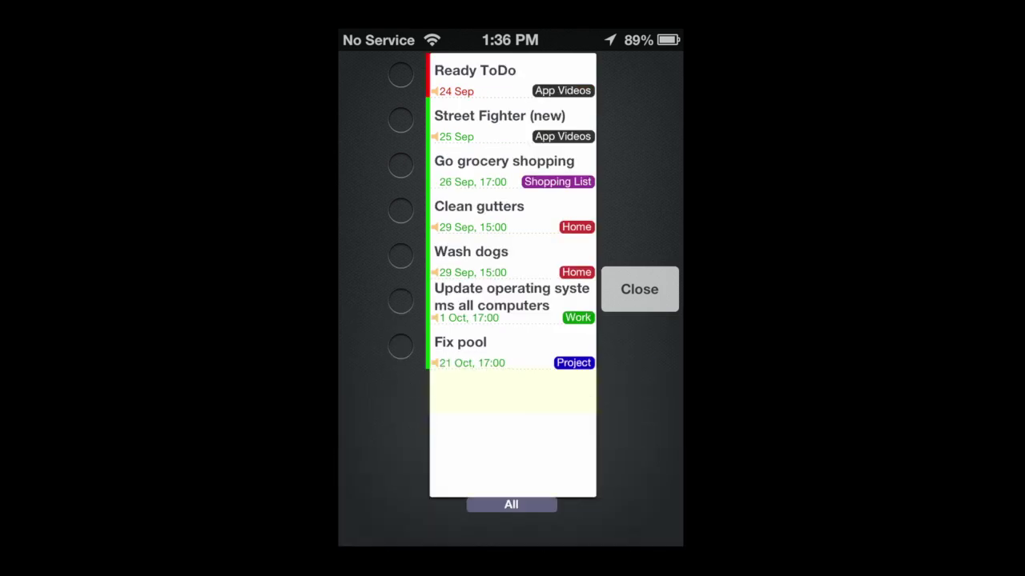
left_click(504, 168)
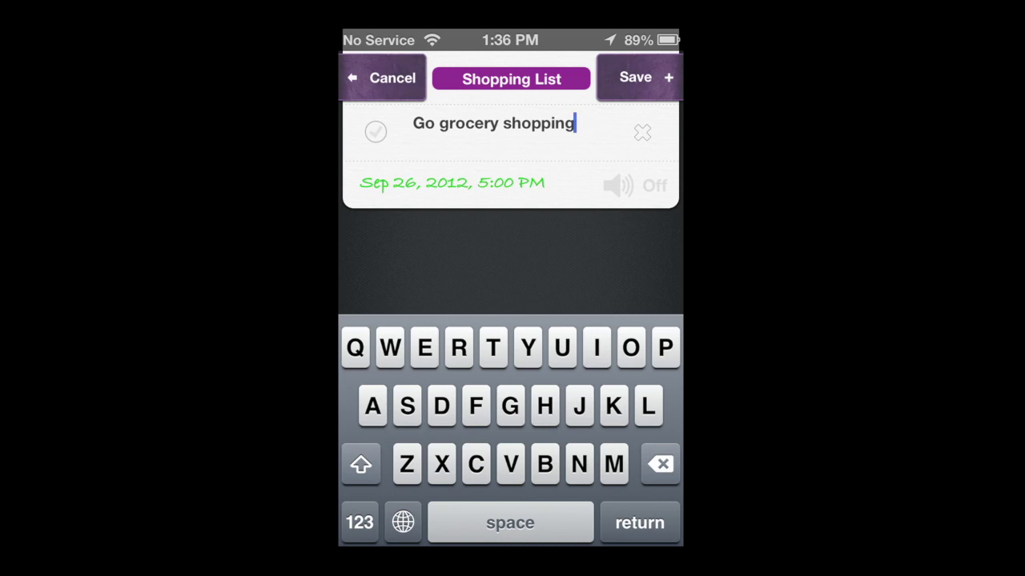
Close the edit view and mark Ready ToDo as completed using the group picker.
key("Return")
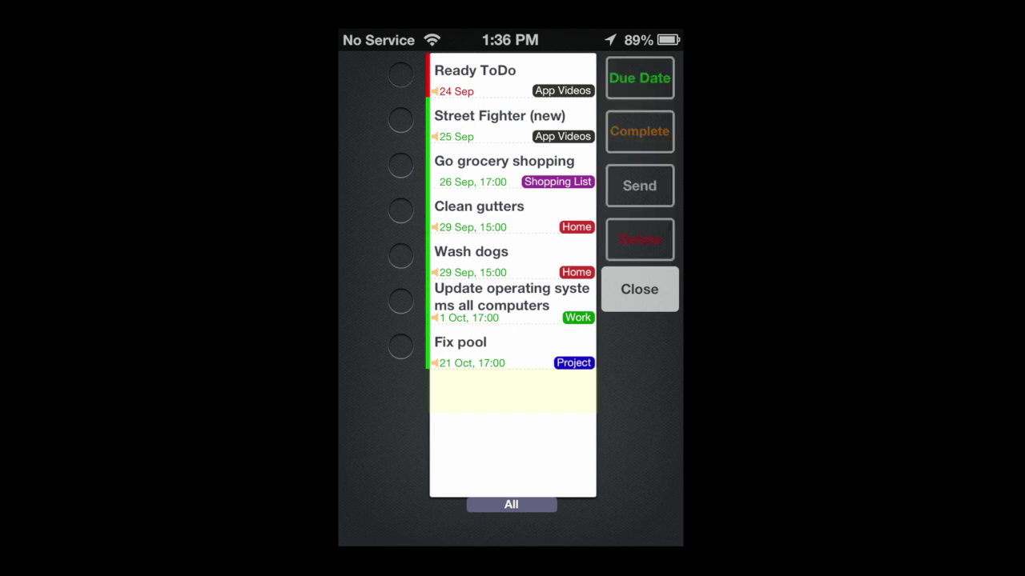
left_click(400, 74)
left_click(511, 504)
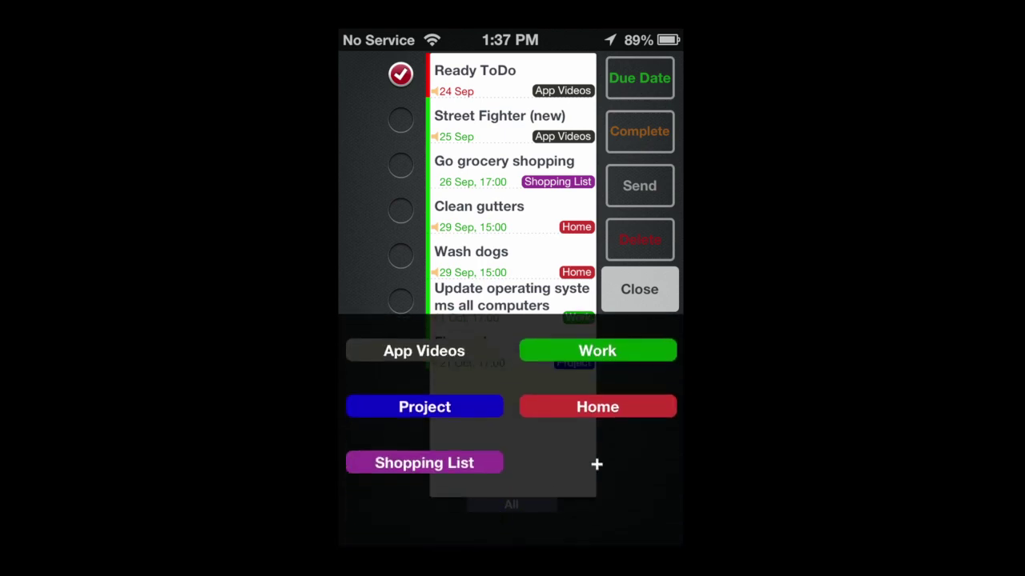
left_click(596, 463)
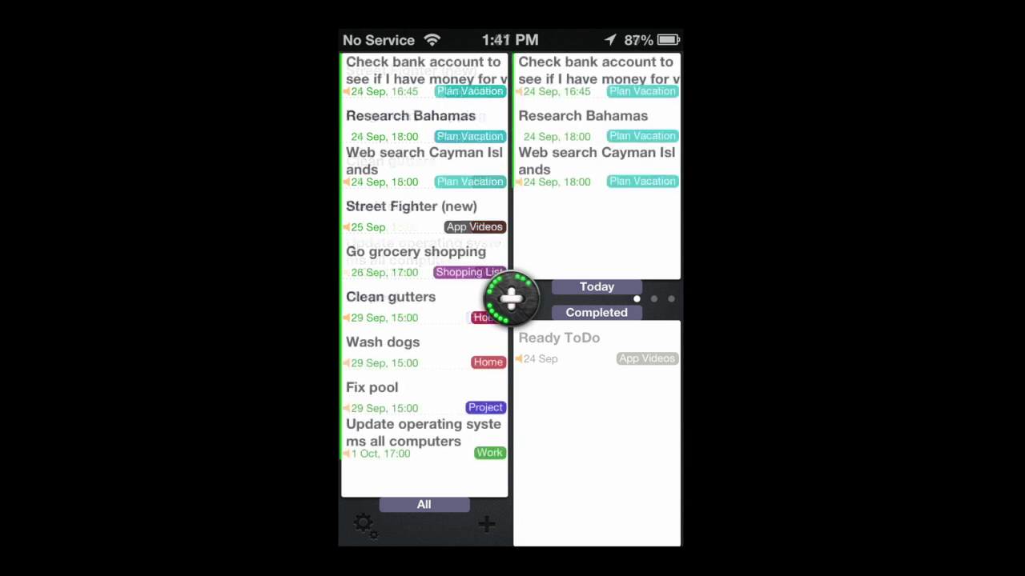
left_click_drag(511, 298, 451, 361)
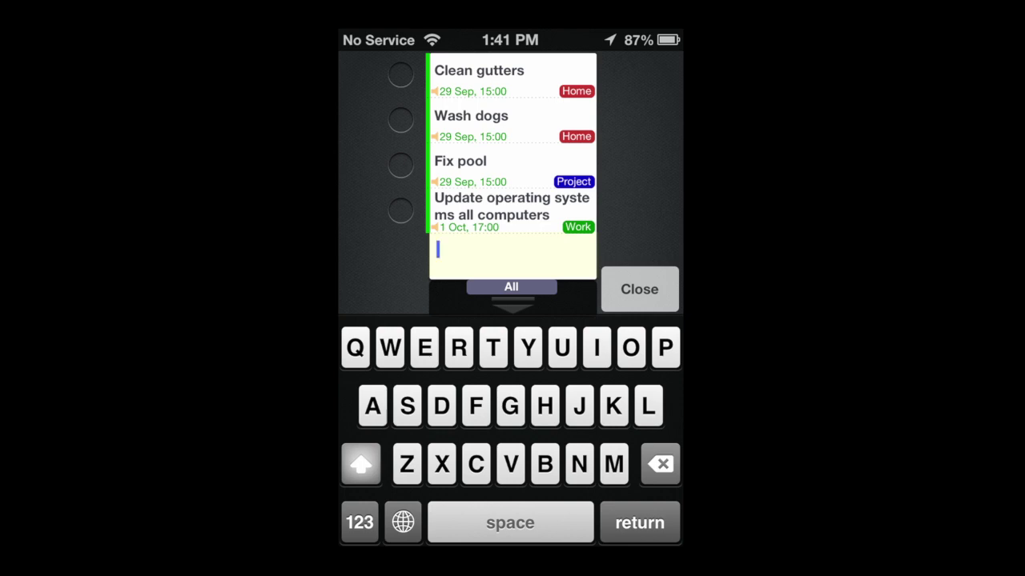
left_click(640, 289)
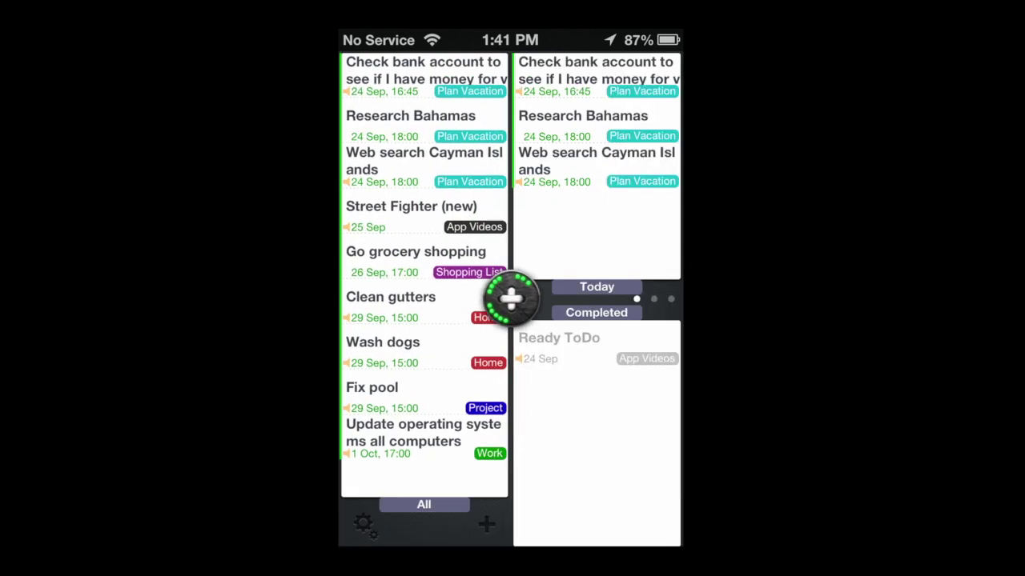
left_click_drag(512, 297, 397, 120)
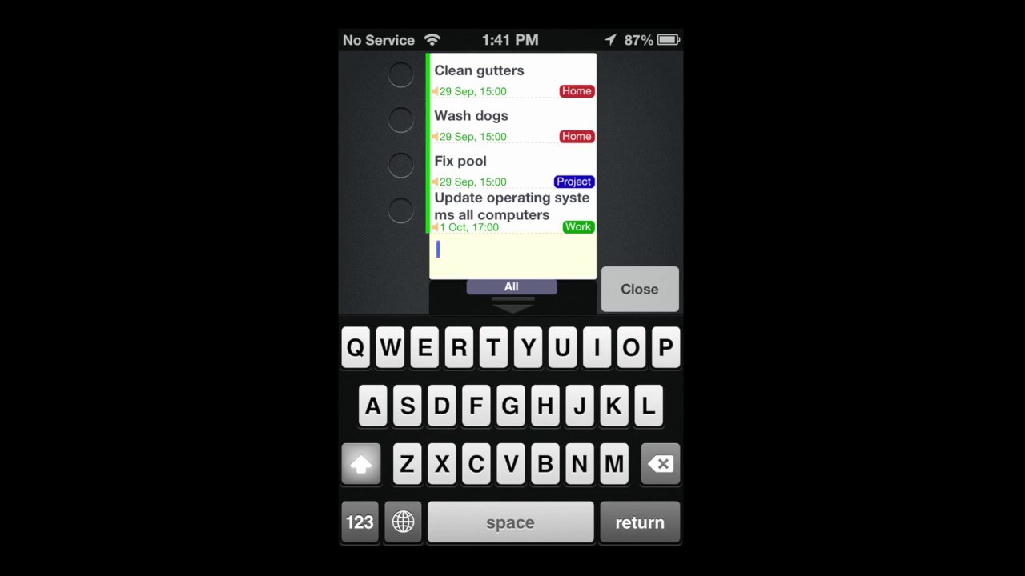
left_click(640, 289)
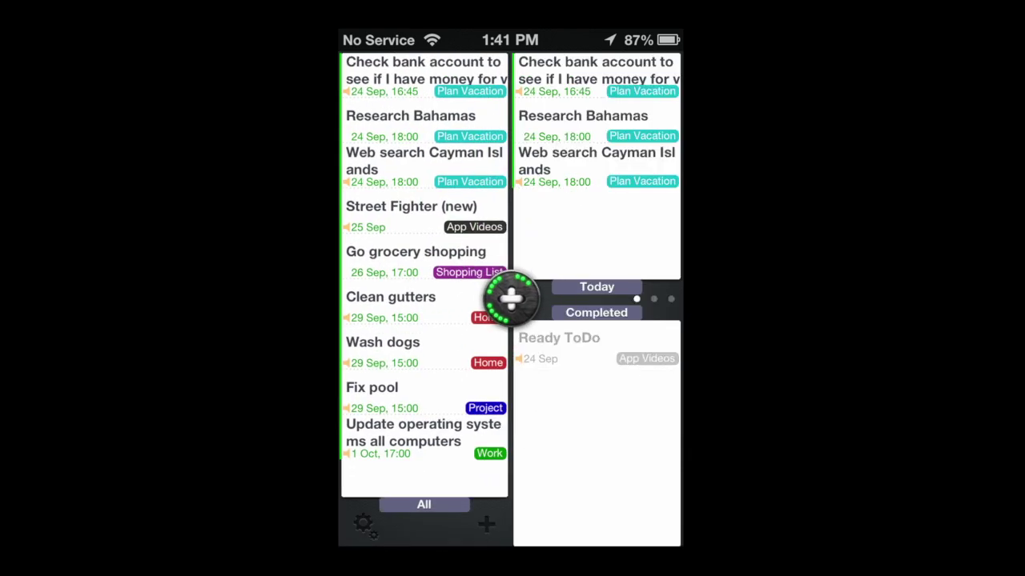
left_click_drag(512, 297, 586, 142)
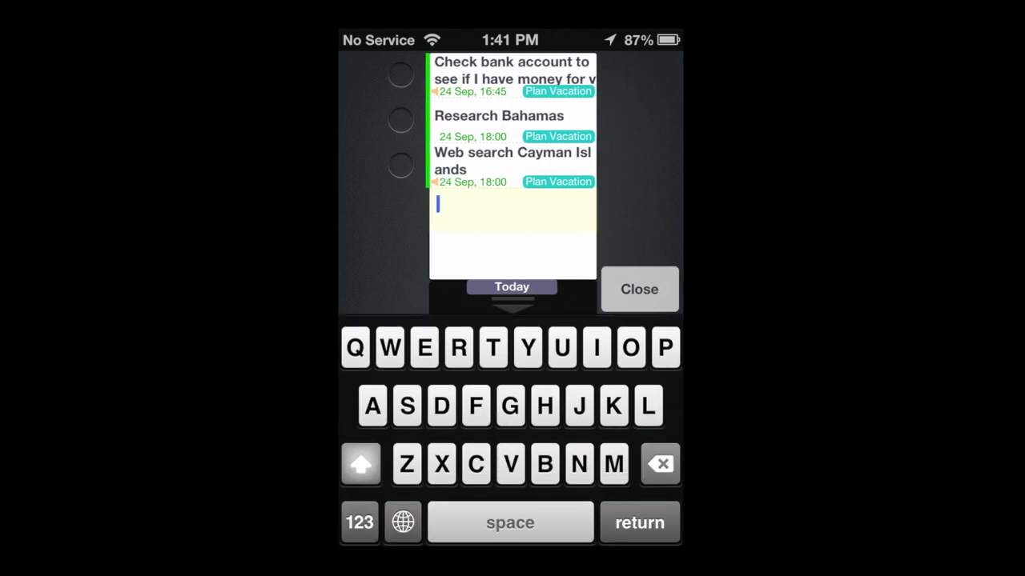
left_click(638, 289)
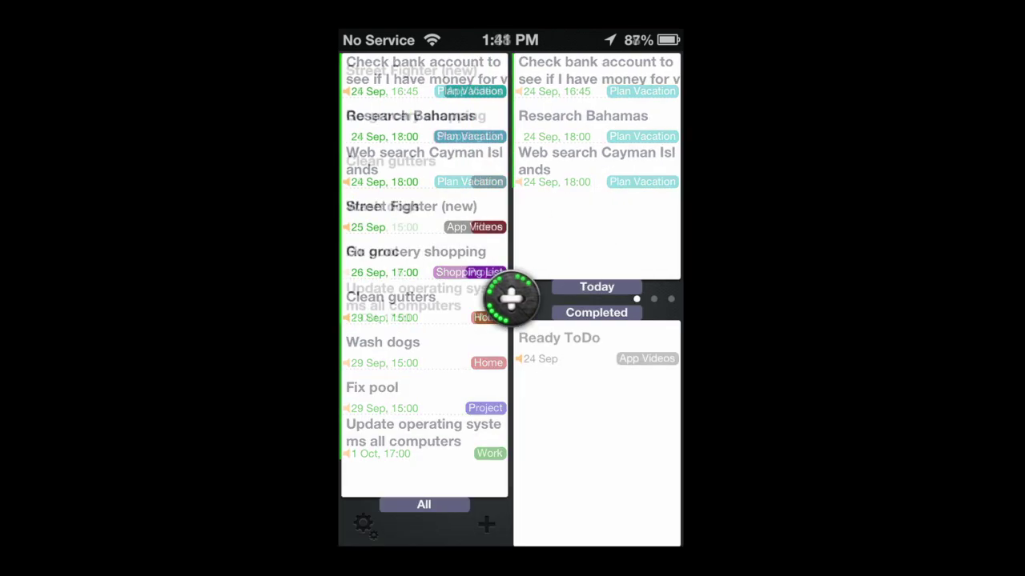
Create a new cyan group named 'Plan Vacation' in Group Management.
left_click(362, 524)
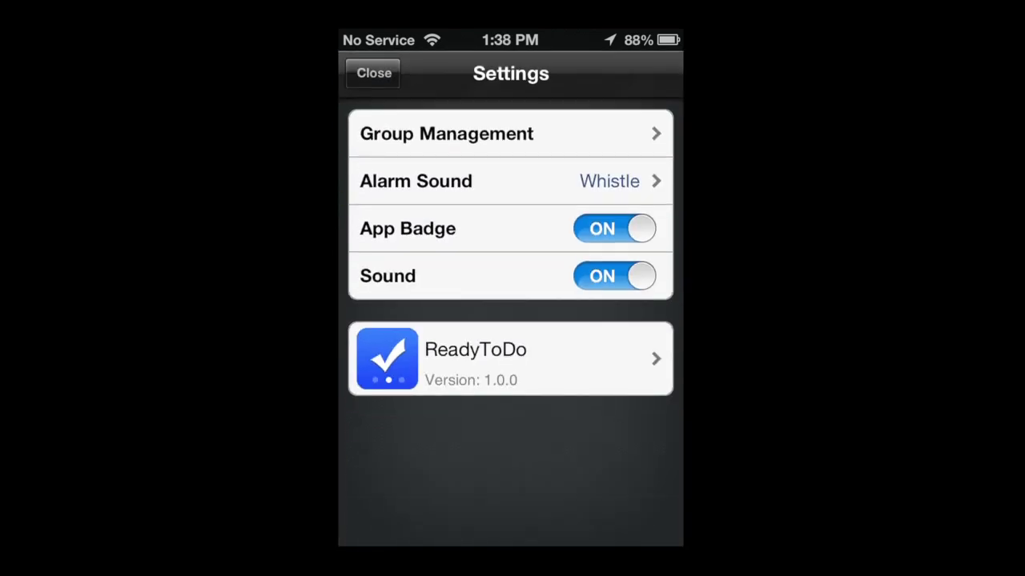
left_click(446, 134)
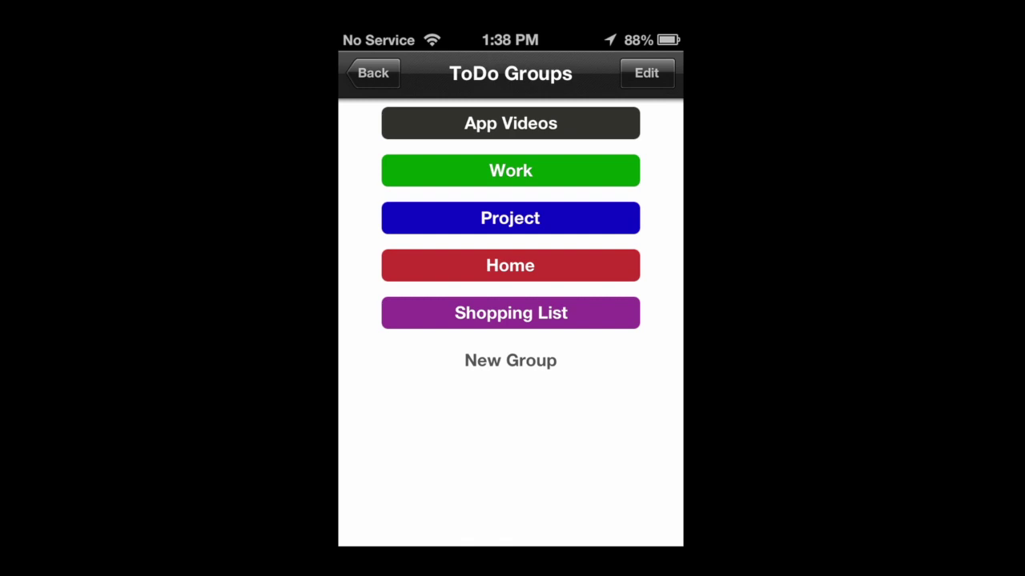
left_click(510, 360)
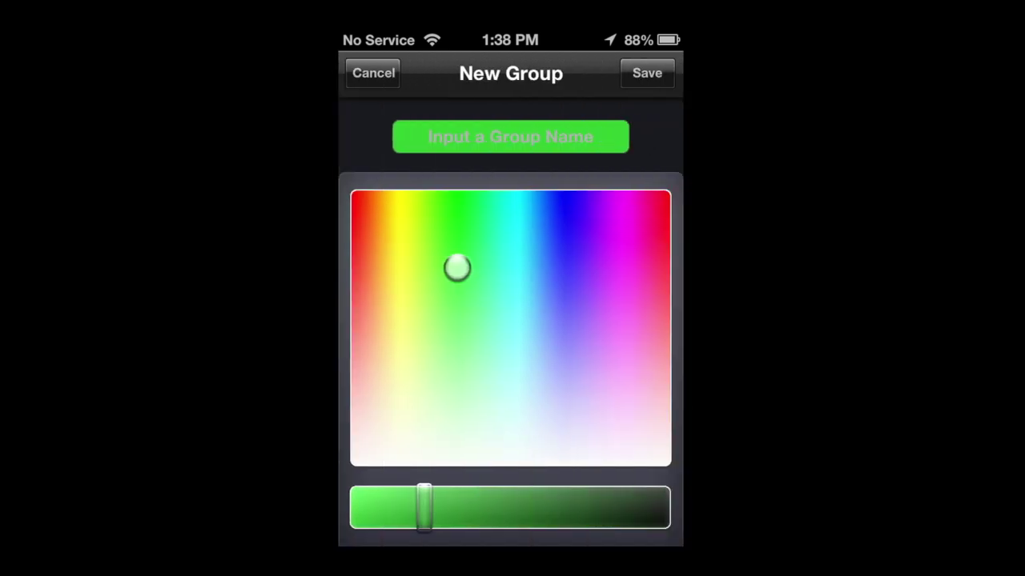
left_click(510, 137)
type("pl")
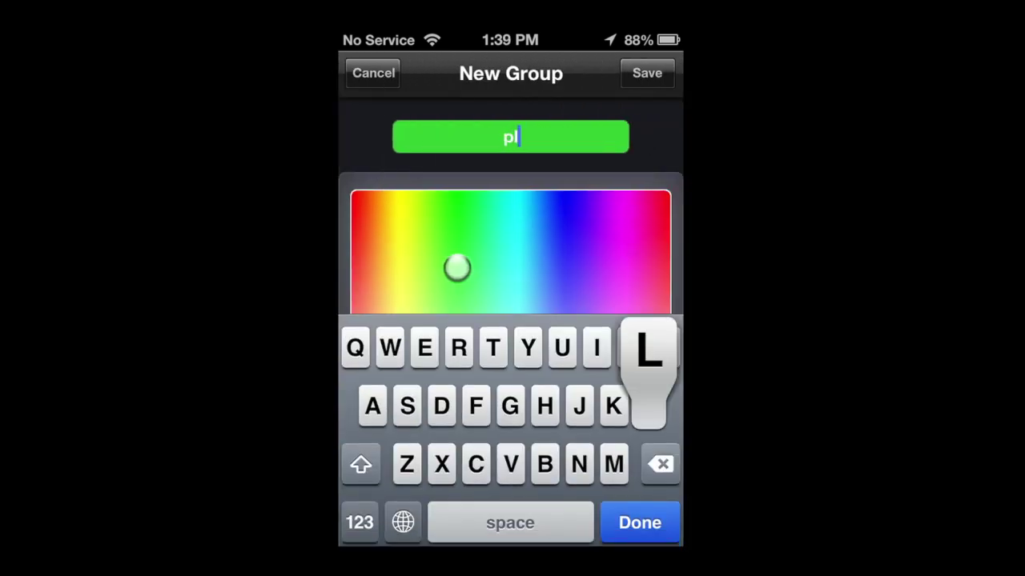
type("an Vacation")
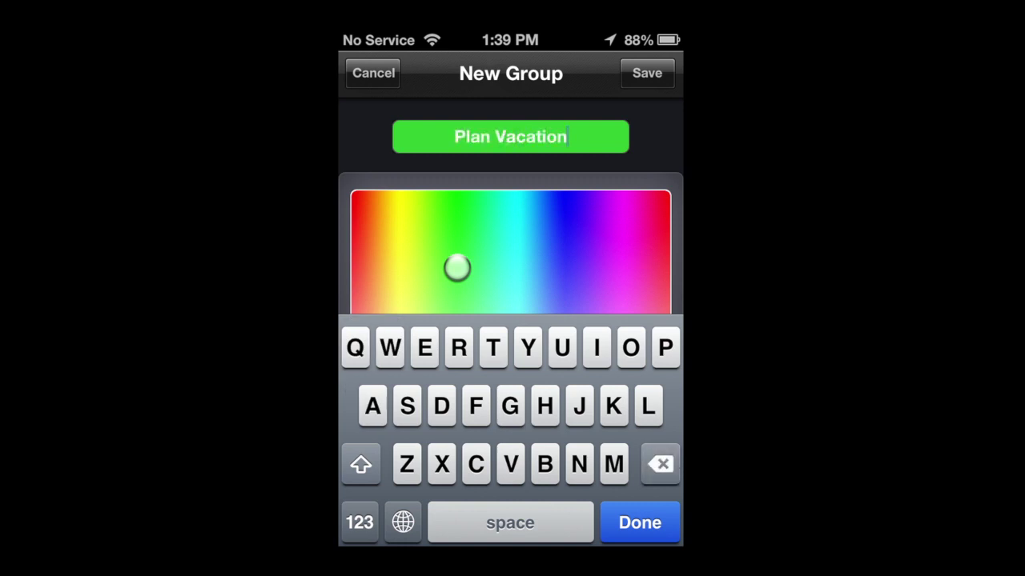
mouse_move(457, 268)
left_mouse_down()
mouse_move(433, 262)
mouse_move(537, 224)
mouse_move(569, 231)
mouse_move(521, 269)
mouse_move(542, 275)
mouse_move(513, 236)
left_mouse_up()
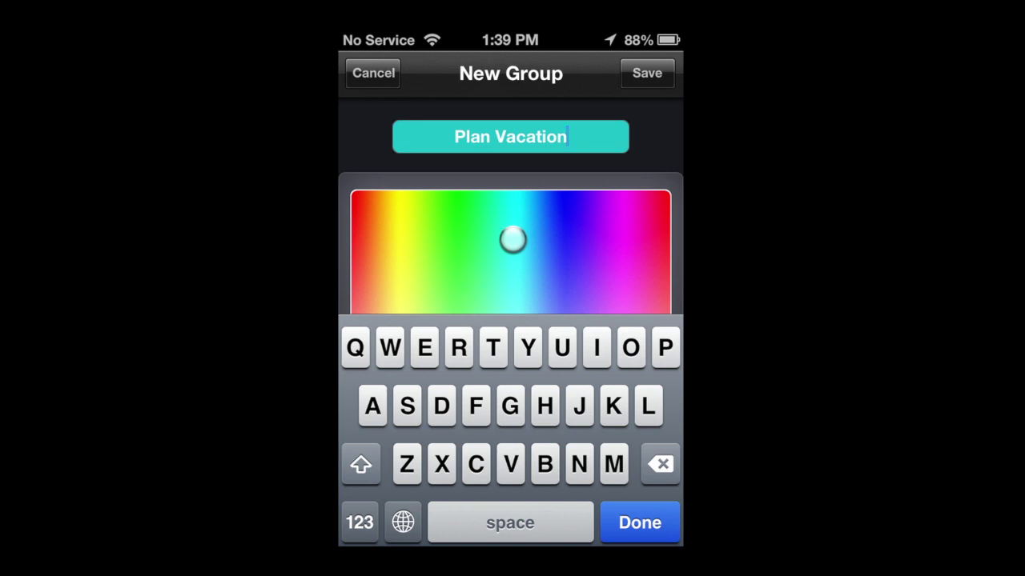
left_click(647, 73)
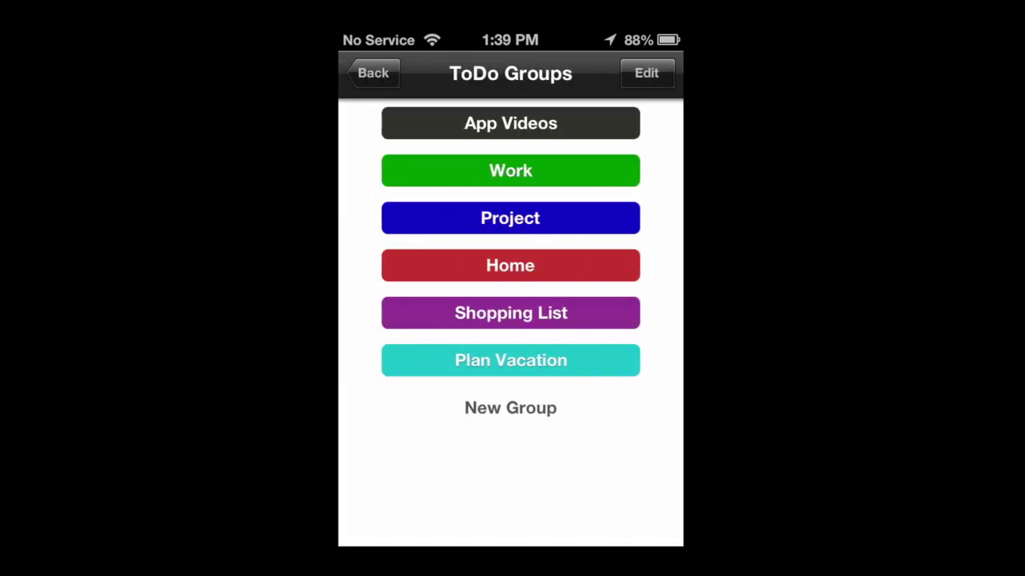
Move Plan Vacation to the top of the group list.
left_click(646, 73)
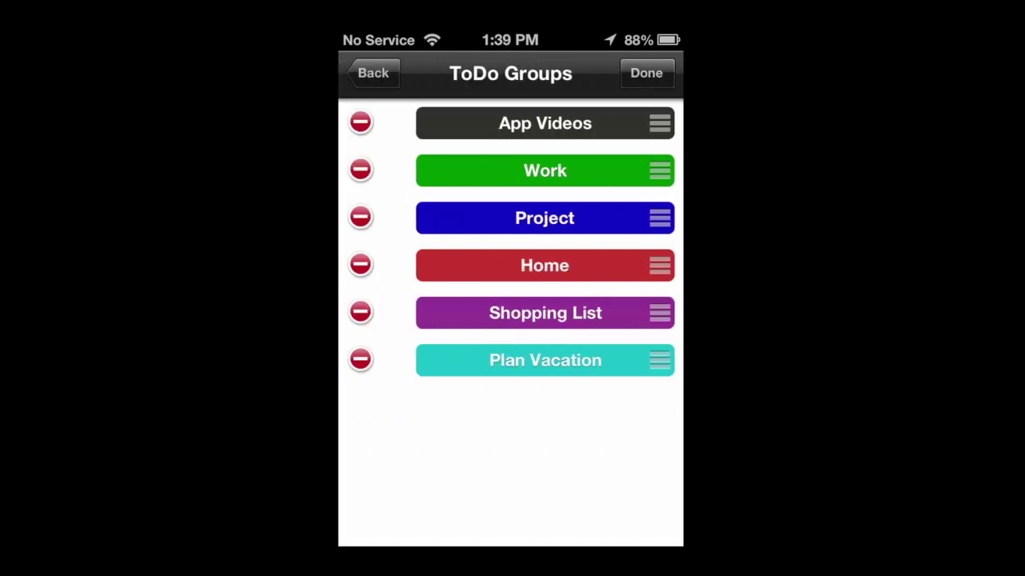
left_click_drag(660, 361, 660, 138)
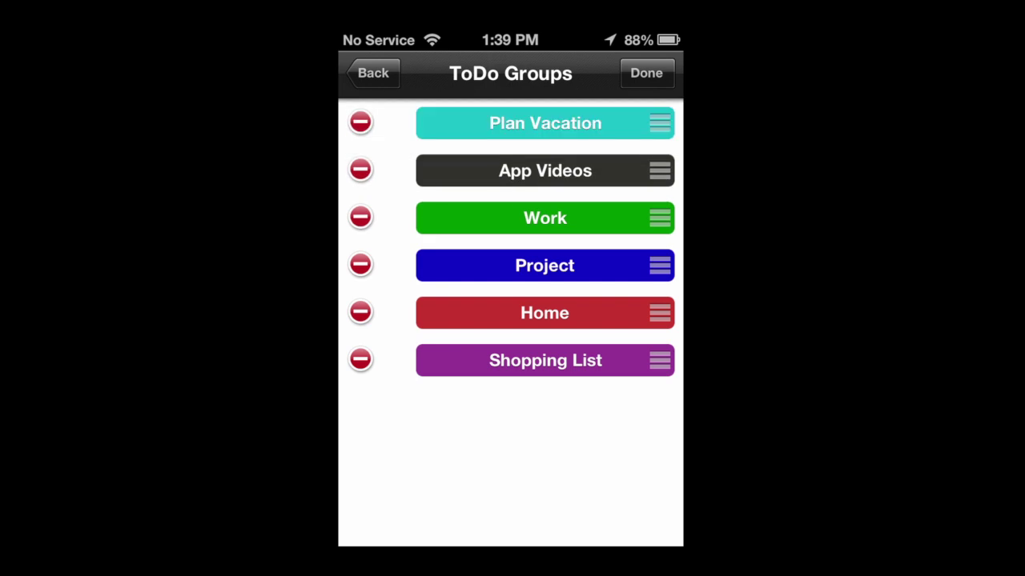
left_click(646, 73)
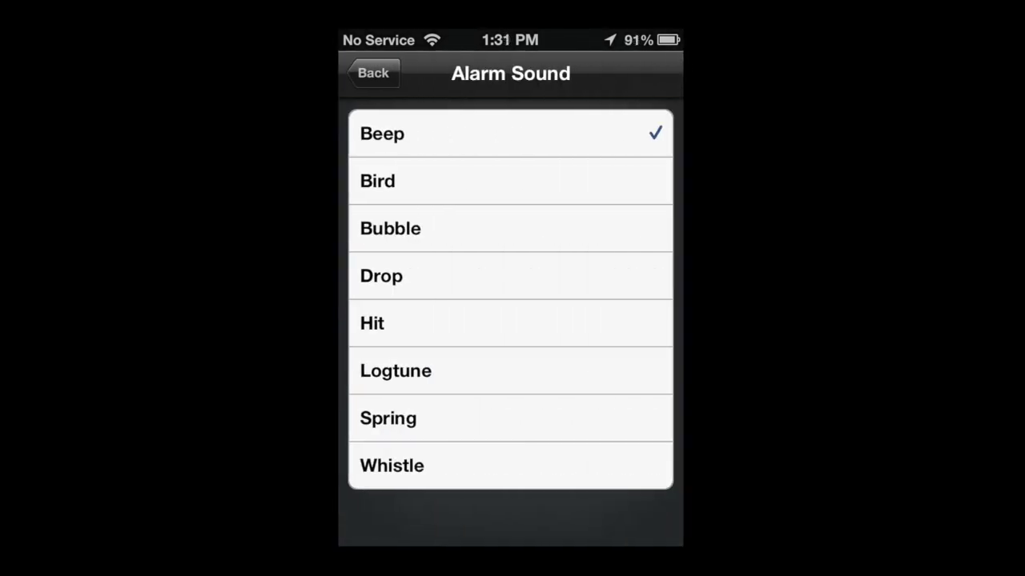
Preview the Bird, Bubble, Beep, Drop, Hit, Logtune and Spring alarm sounds.
left_click(480, 181)
left_click(480, 228)
left_click(480, 134)
left_click(480, 276)
left_click(480, 322)
left_click(481, 371)
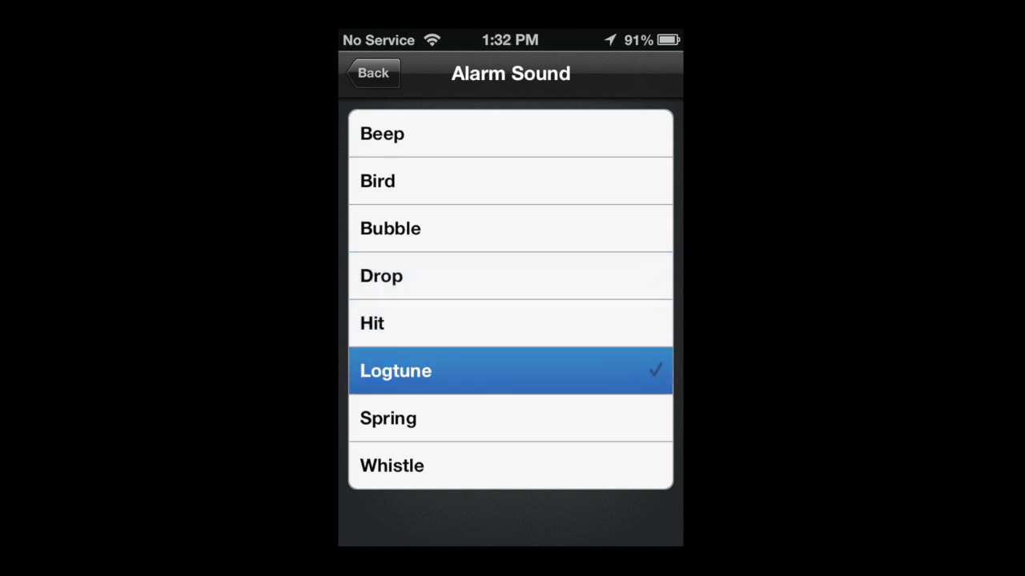
left_click(481, 418)
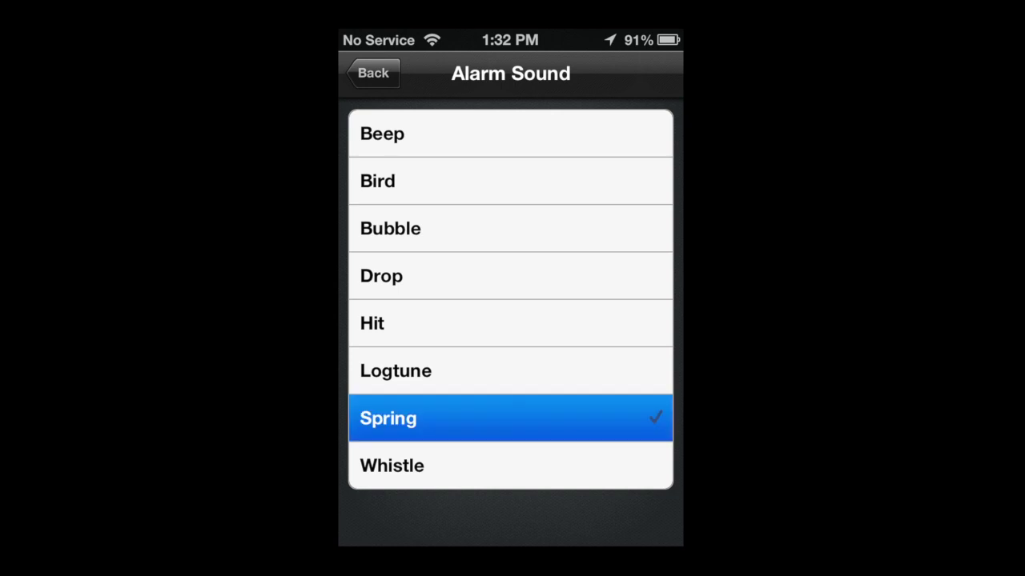
Choose Whistle as the alarm sound.
left_click(480, 465)
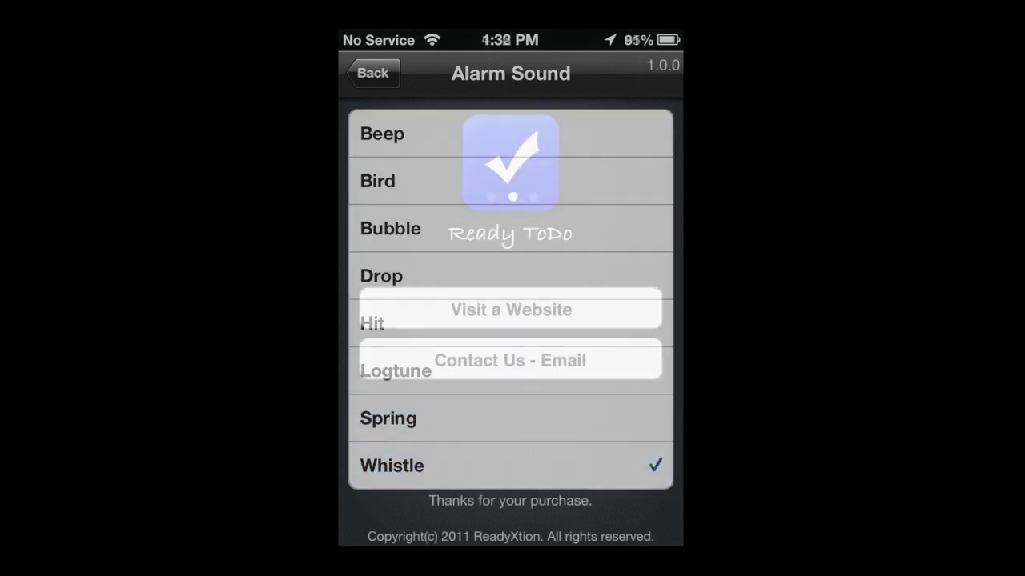